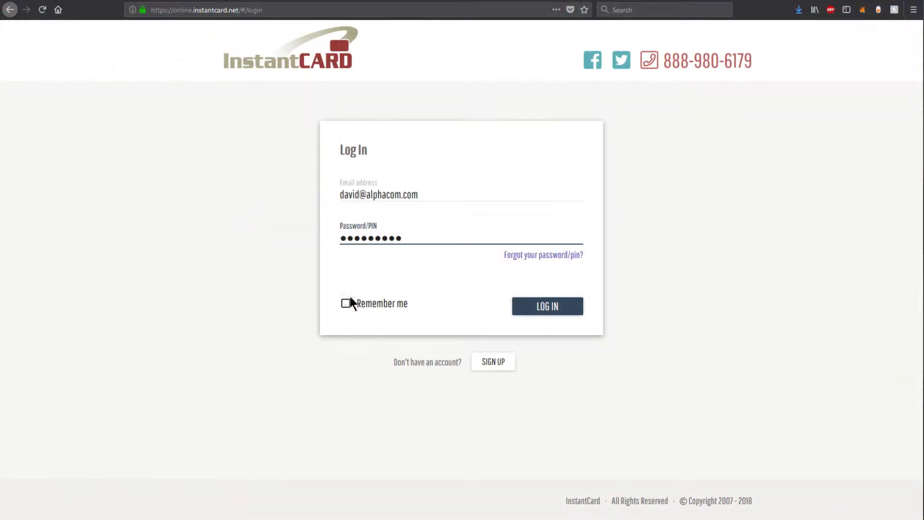
Log in to the InstantCard account with Remember me checked
{"action": "left_click", "coordinate": [346, 303]}
{"action": "left_click", "coordinate": [537, 306]}
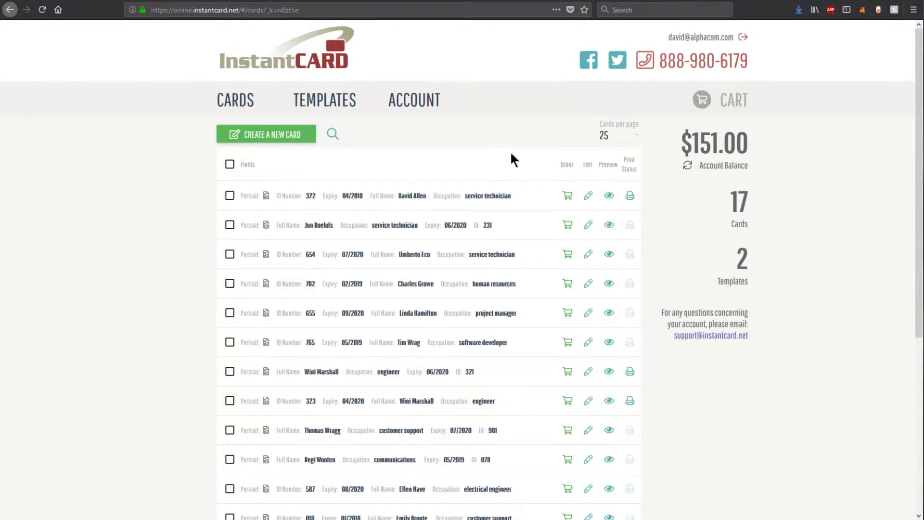
{"action": "left_click", "coordinate": [333, 135]}
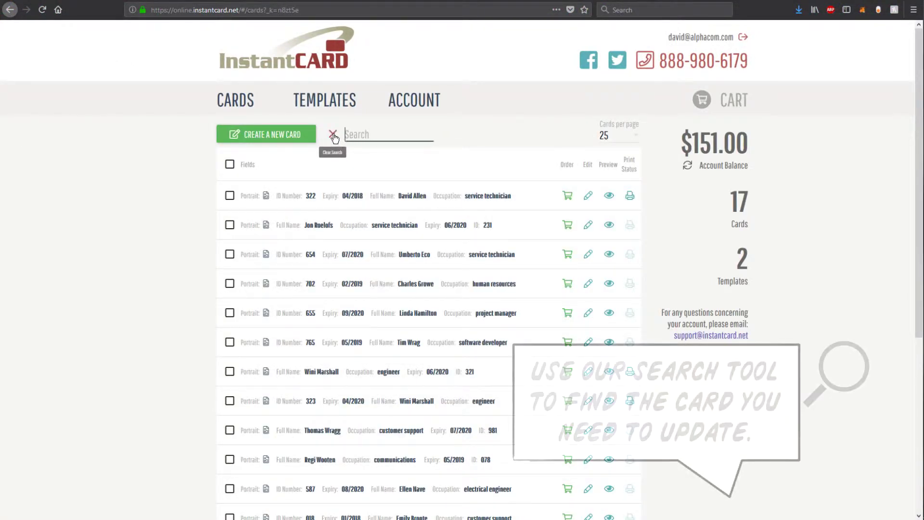
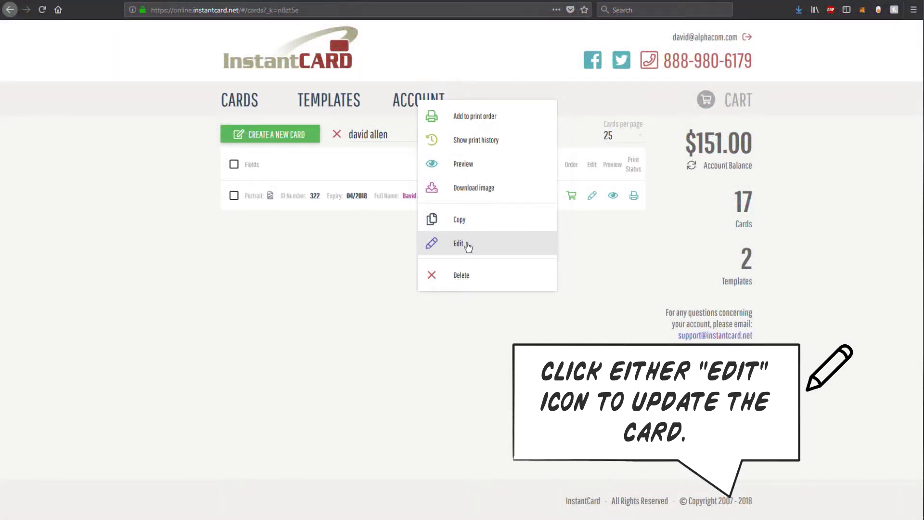
{"action": "left_click", "coordinate": [467, 246]}
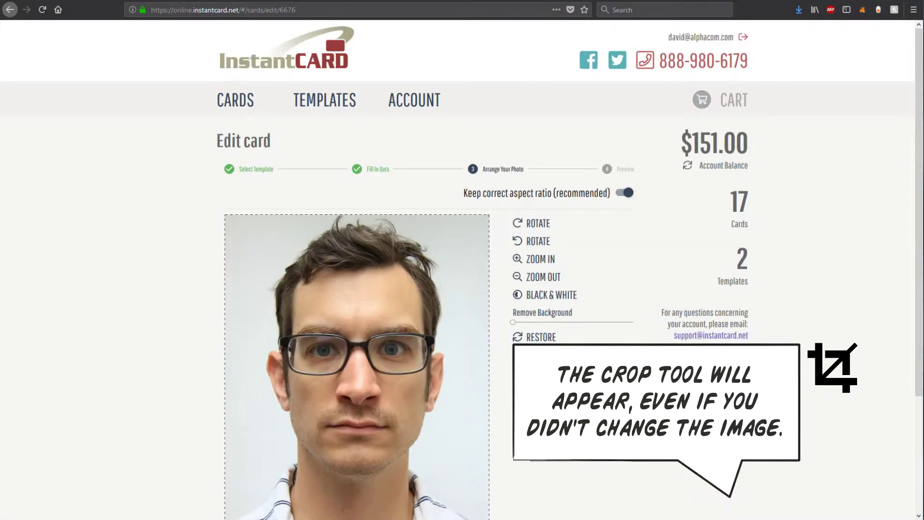
{"action": "scroll", "coordinate": [462, 289], "scroll_direction": "down", "scroll_amount": 3}
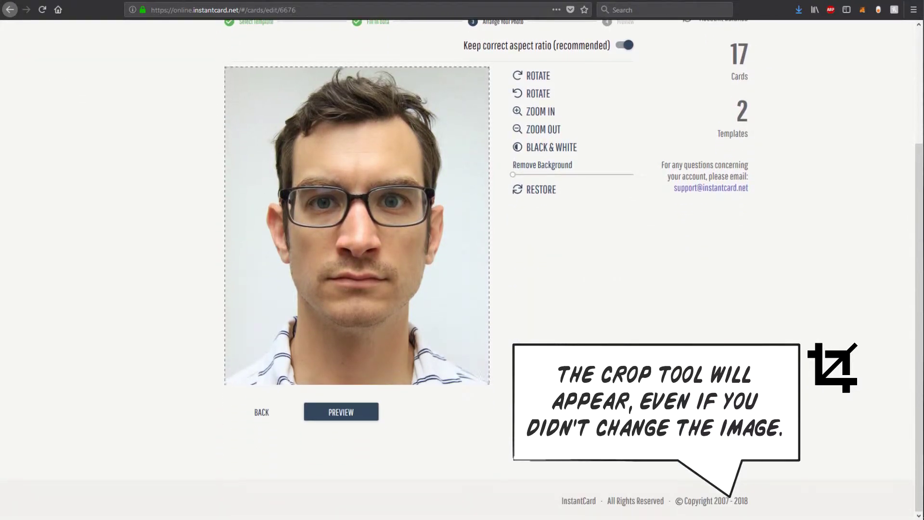
{"action": "left_click", "coordinate": [341, 413]}
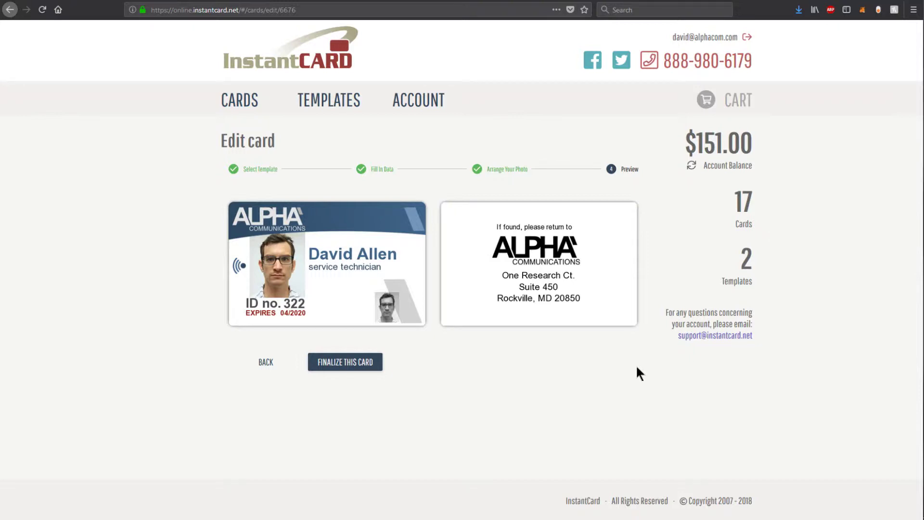
{"action": "left_click", "coordinate": [342, 367]}
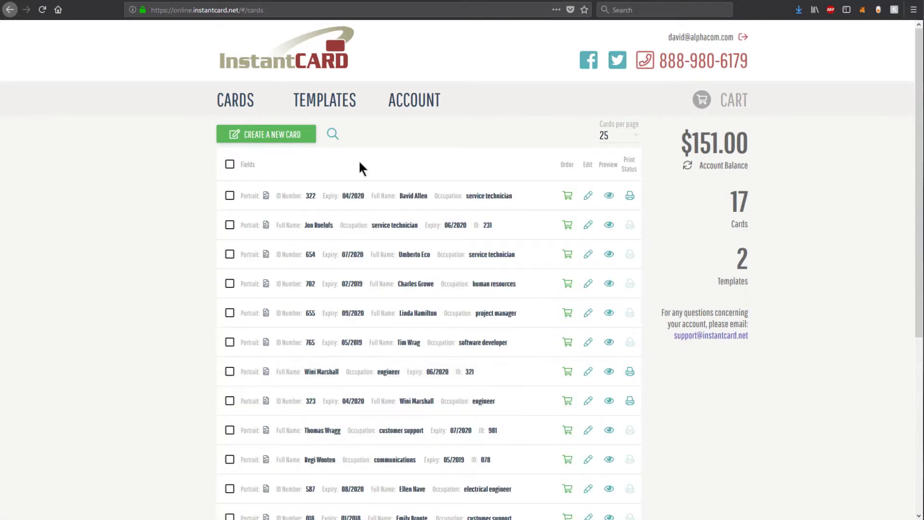
{"action": "left_click", "coordinate": [332, 136]}
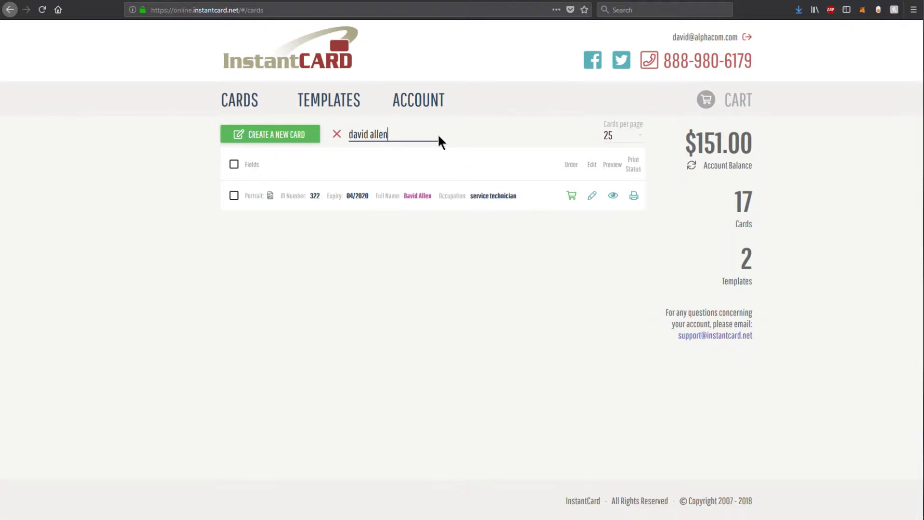
{"action": "left_click", "coordinate": [612, 196]}
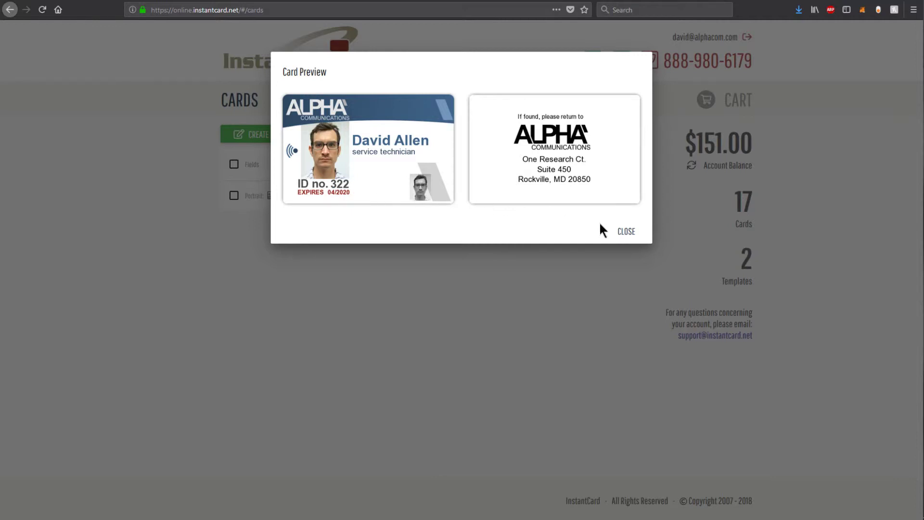
{"action": "left_click", "coordinate": [627, 231]}
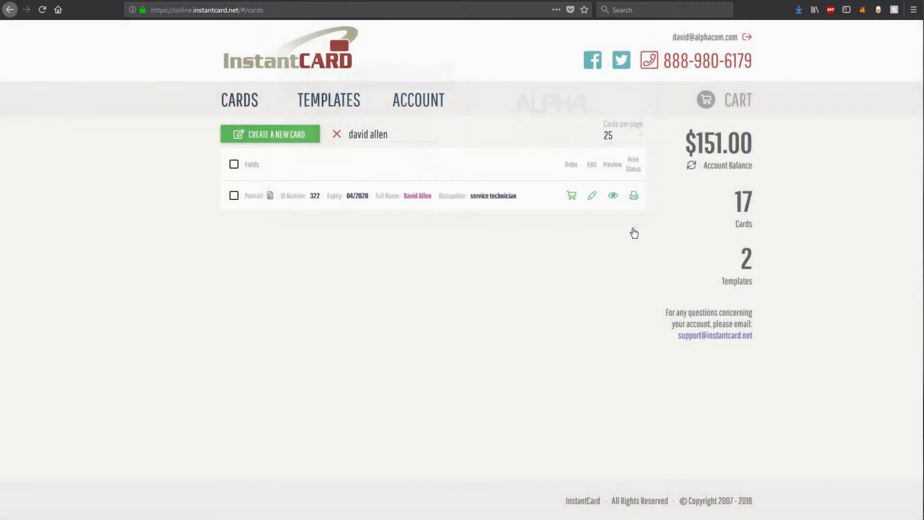